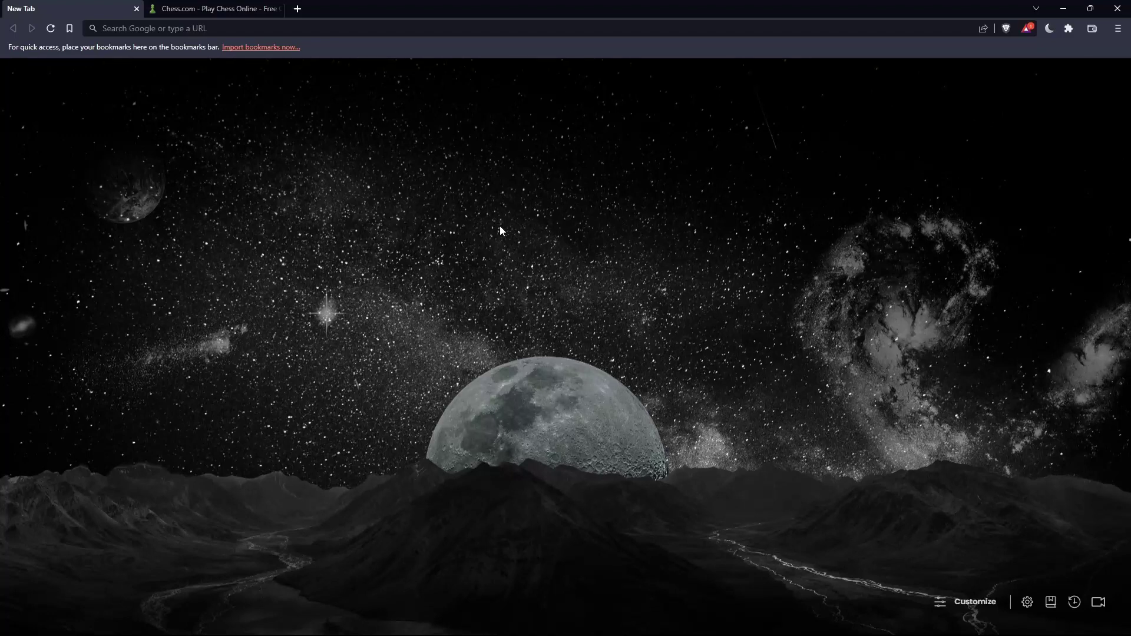
Enter chess.com in Brave's address bar and switch to the already open Chess.com tab
{"action": "left_click", "coordinate": [168, 28]}
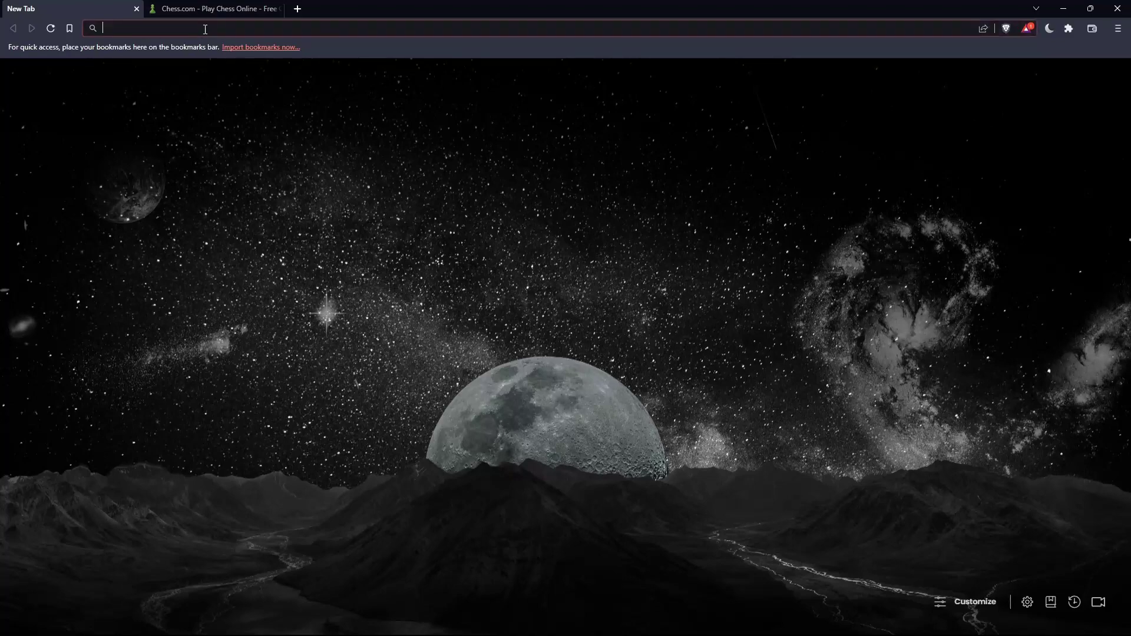
{"action": "type", "text": "ches"}
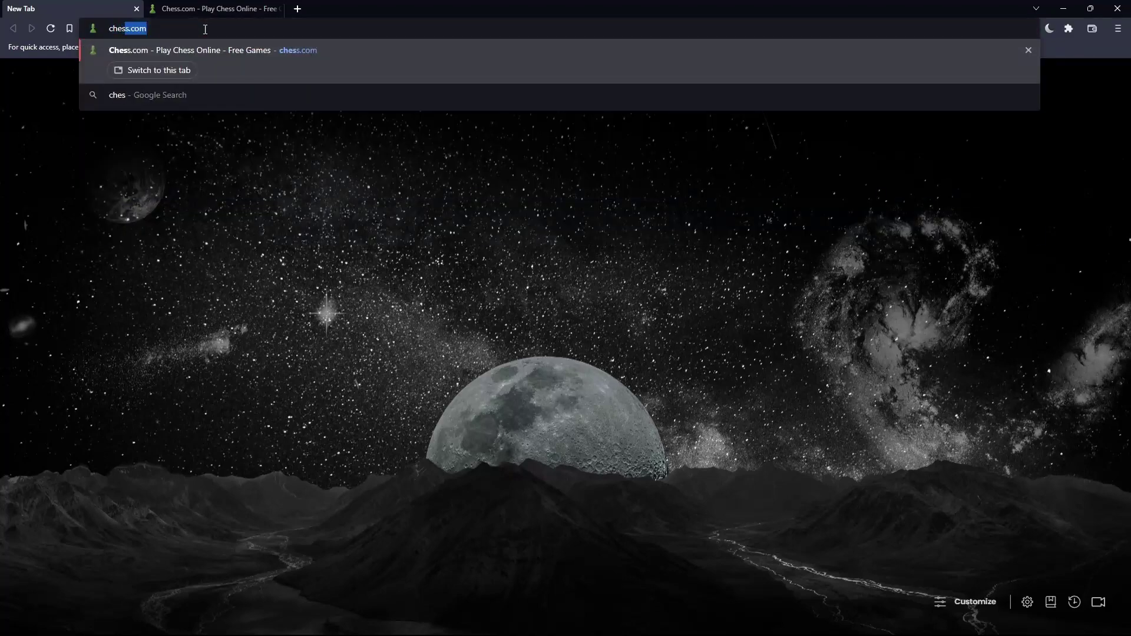
{"action": "type", "text": "s.com"}
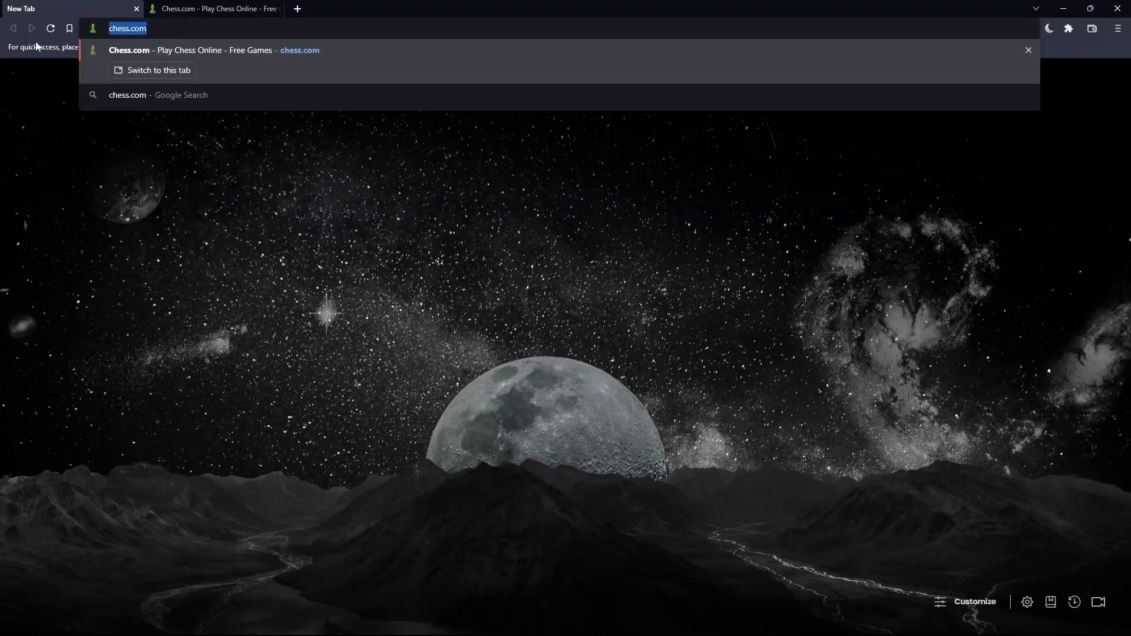
{"action": "left_click", "coordinate": [157, 156]}
{"action": "left_click", "coordinate": [228, 10]}
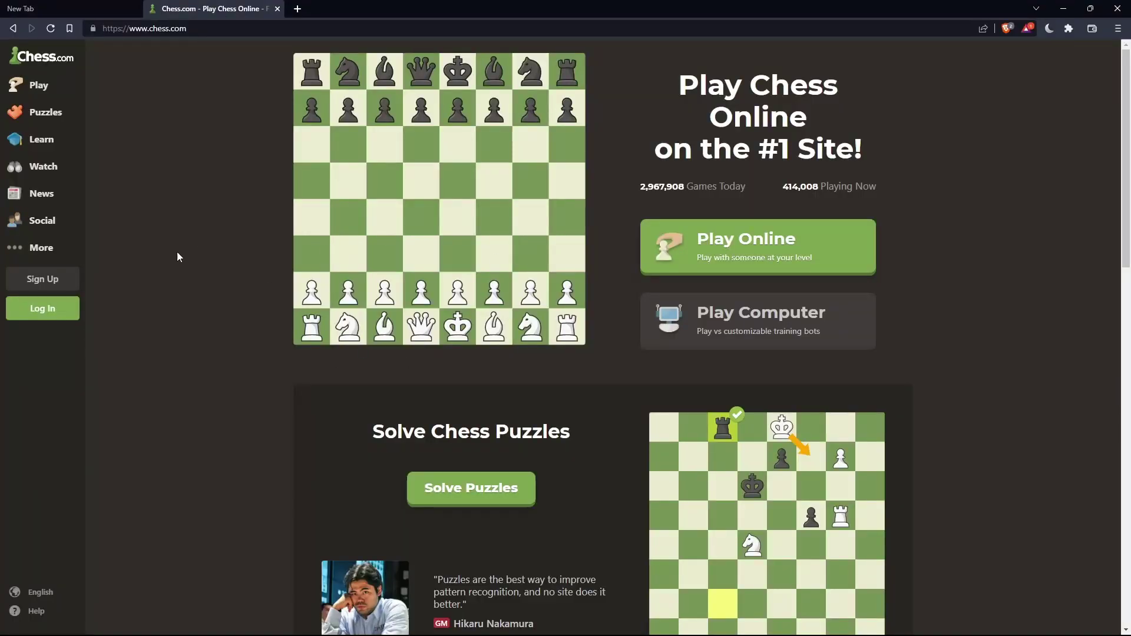
Open Chess.com's Log In page and tick the option to stay remembered
{"action": "left_click", "coordinate": [51, 316]}
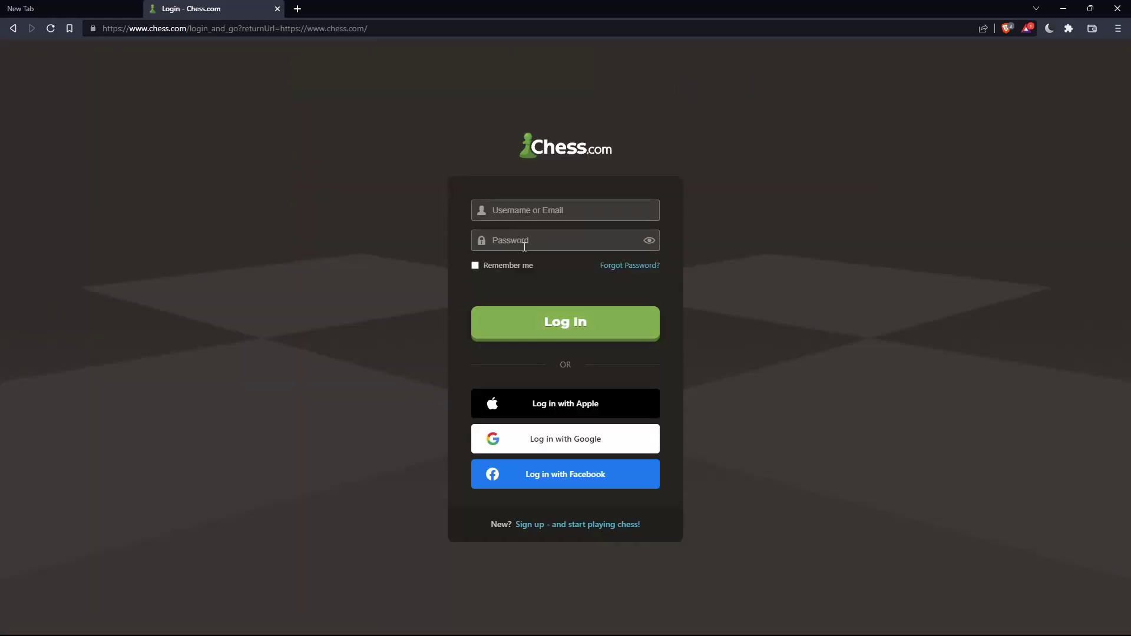
{"action": "left_click", "coordinate": [475, 265]}
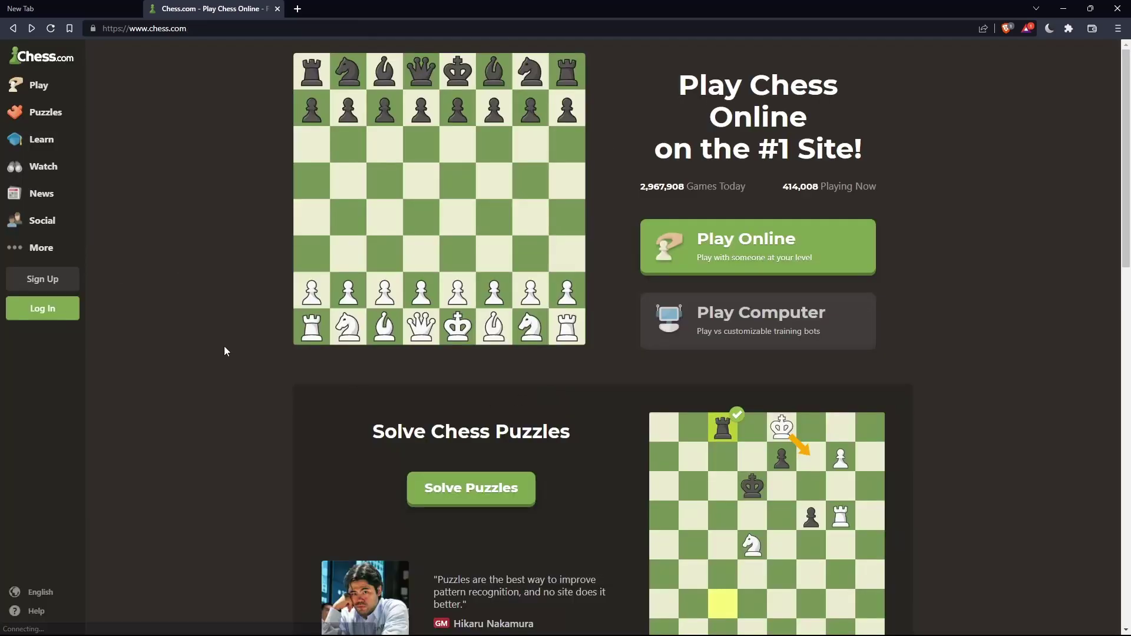
Reopen the Log In page and continue to the account registration page
{"action": "left_click", "coordinate": [42, 308]}
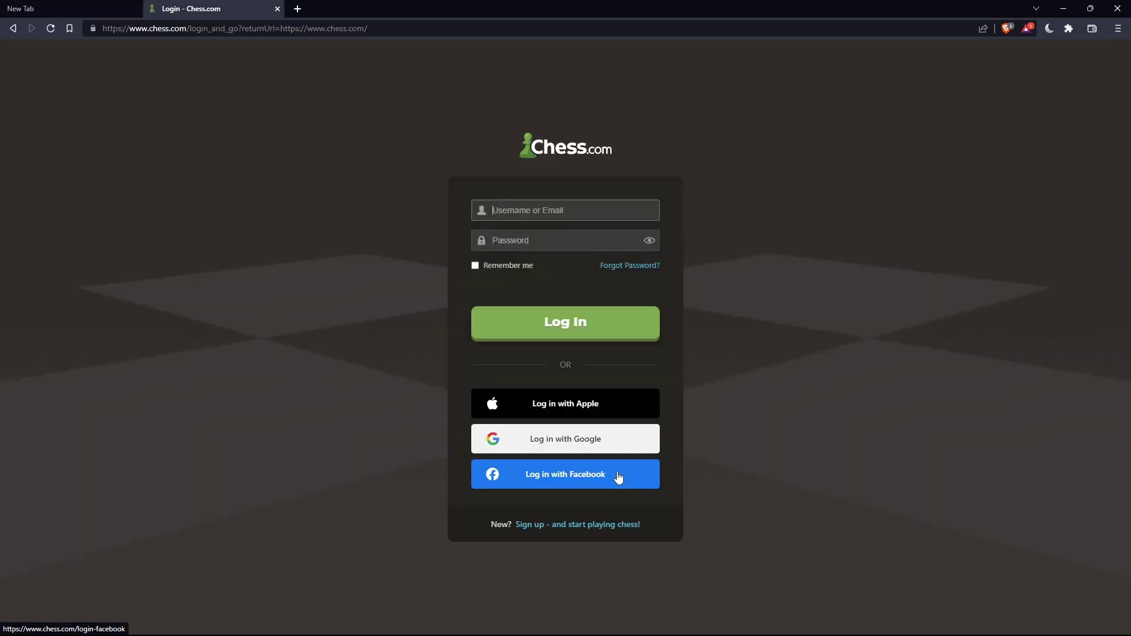
{"action": "left_click", "coordinate": [573, 525]}
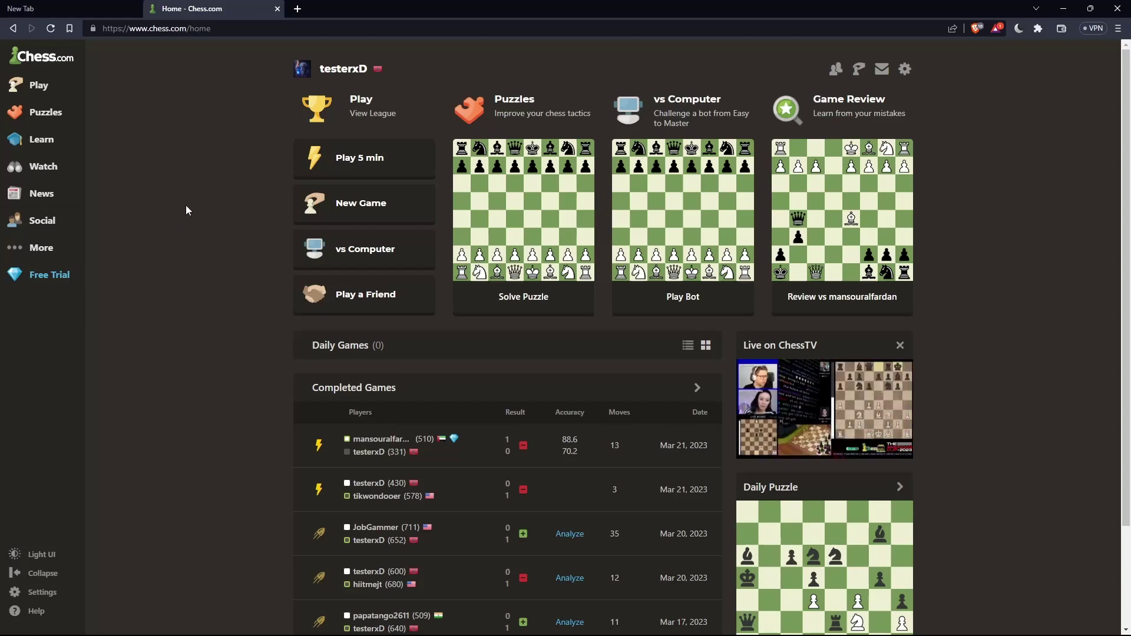
{"action": "mouse_move", "coordinate": [38, 85]}
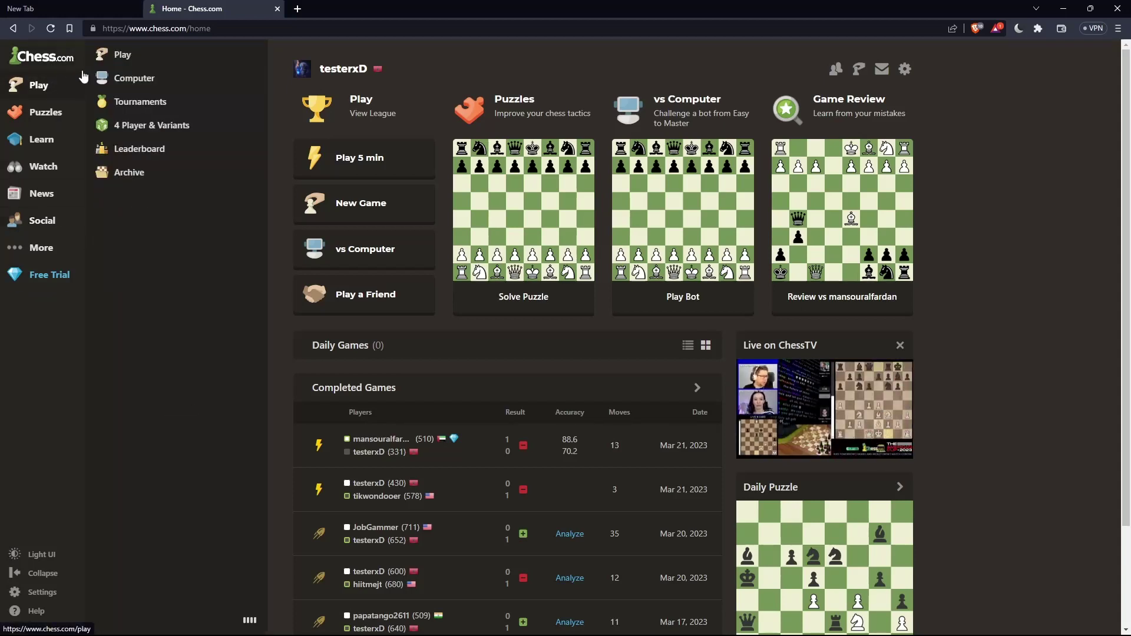
Open the play/online page from the sidebar's Play entry
{"action": "left_click", "coordinate": [118, 58]}
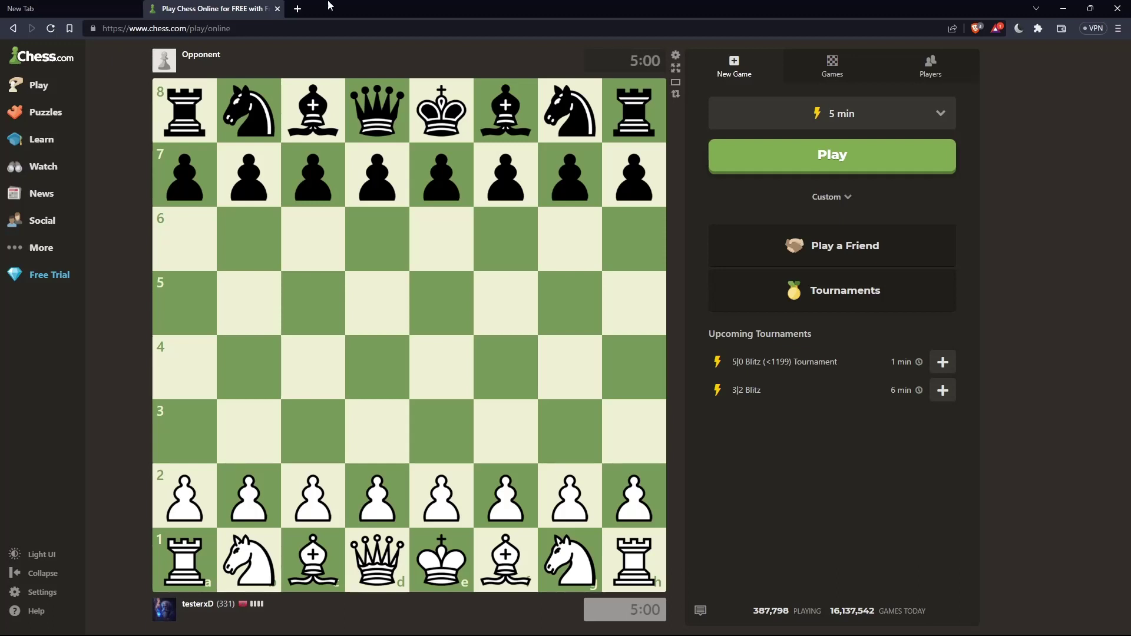
Change the time control from 5 min to 1 min Bullet
{"action": "left_click", "coordinate": [844, 124]}
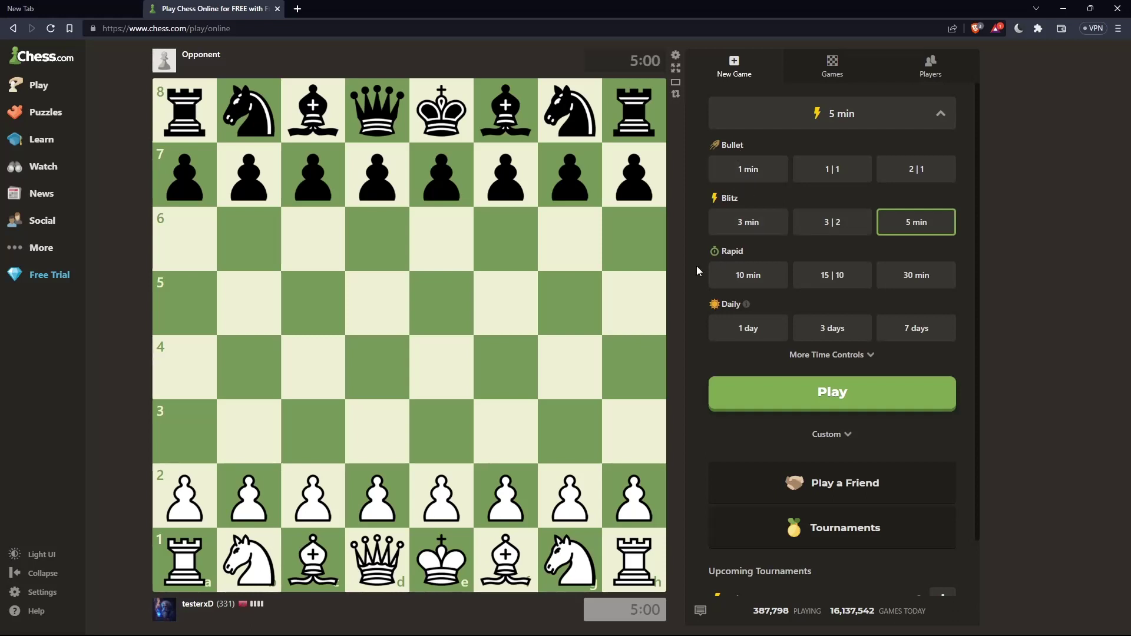
{"action": "left_click", "coordinate": [761, 169]}
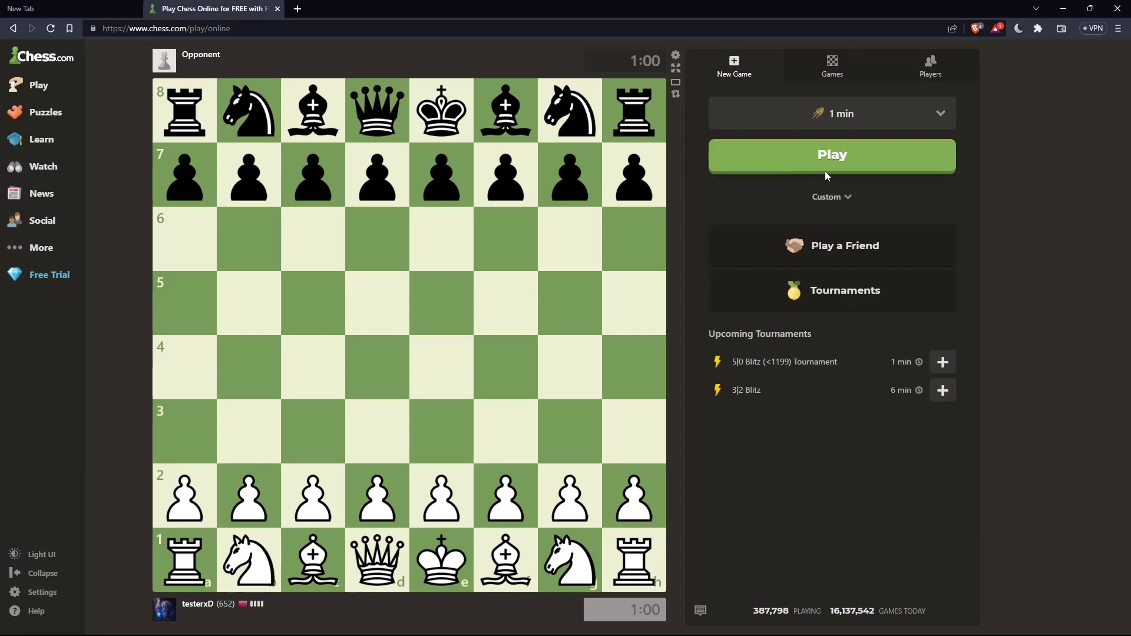
{"action": "left_click", "coordinate": [811, 114]}
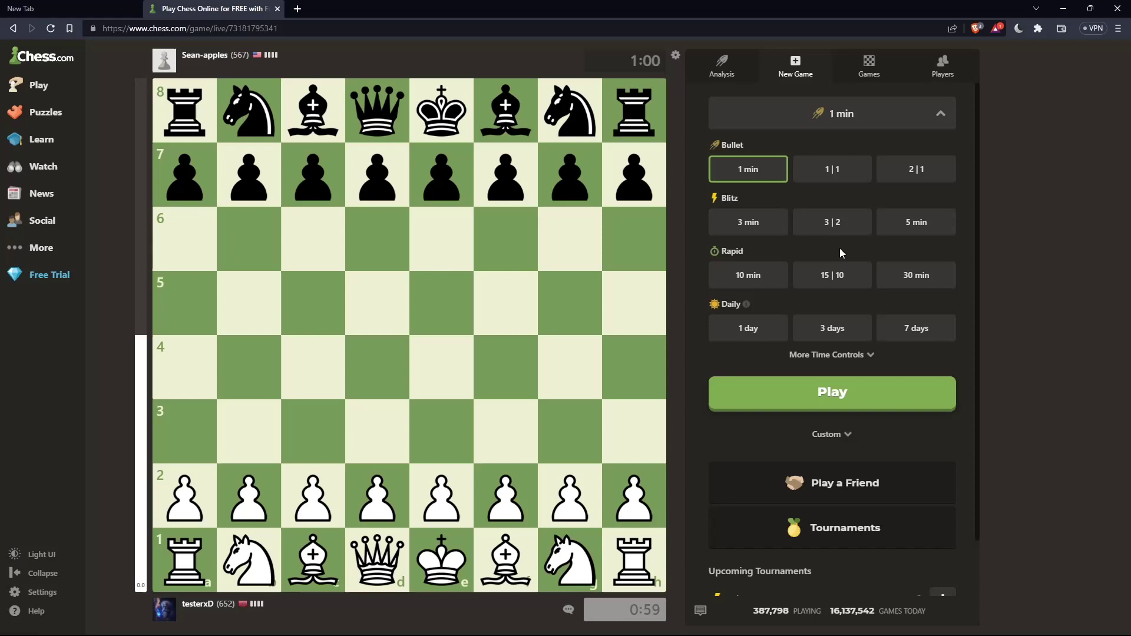
{"action": "left_click", "coordinate": [765, 172]}
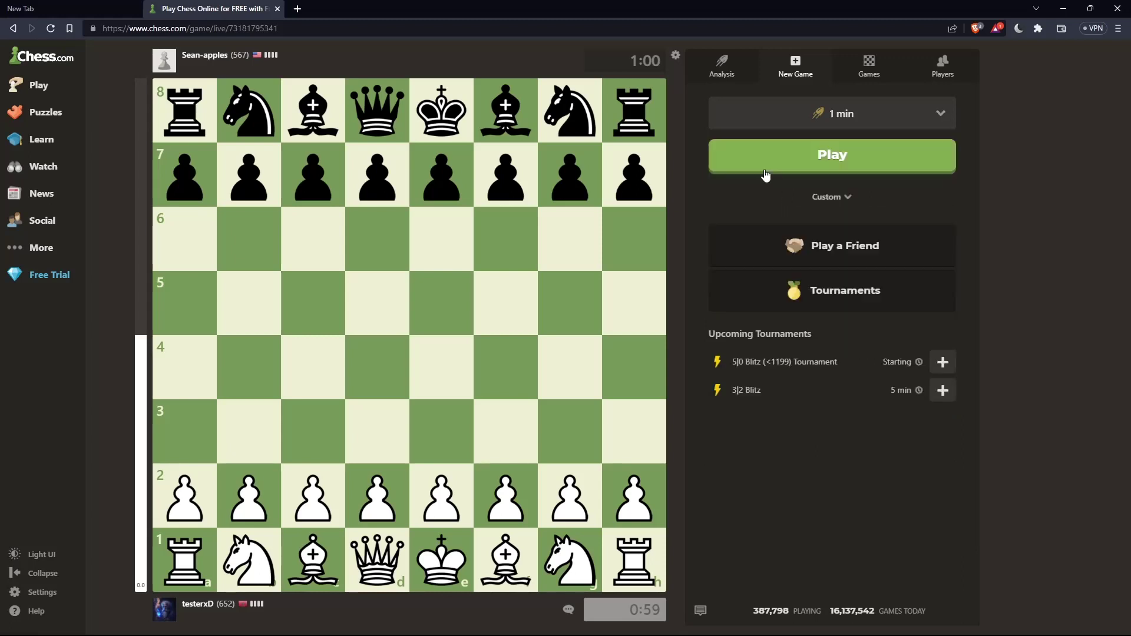
Start a 1 min game, then abort it before any move and confirm
{"action": "left_click", "coordinate": [818, 162]}
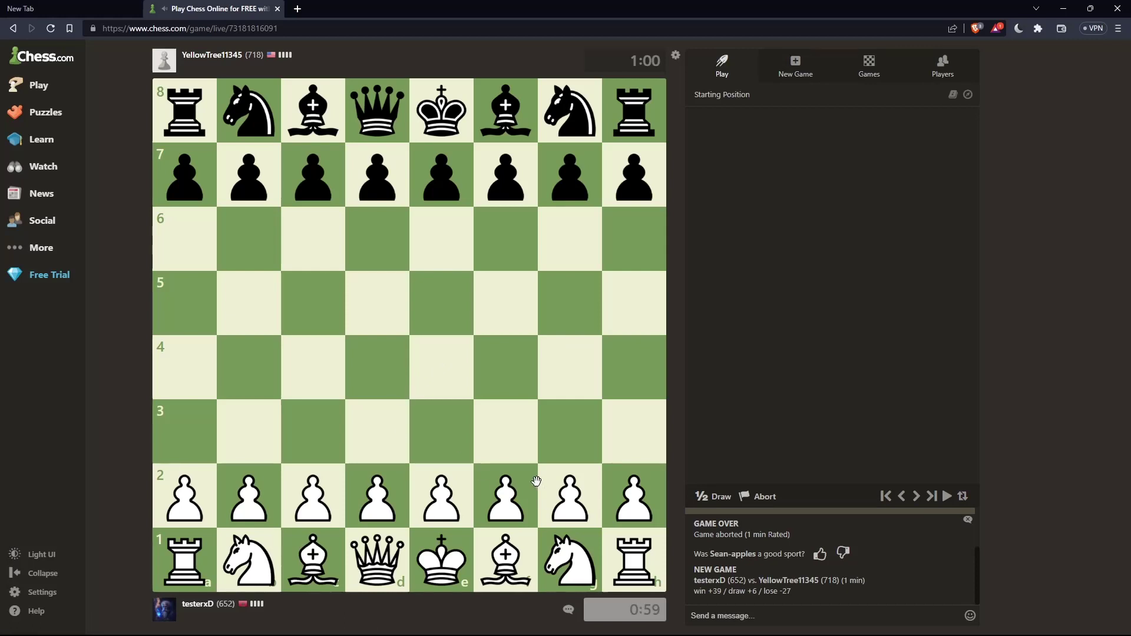
{"action": "left_click", "coordinate": [760, 495]}
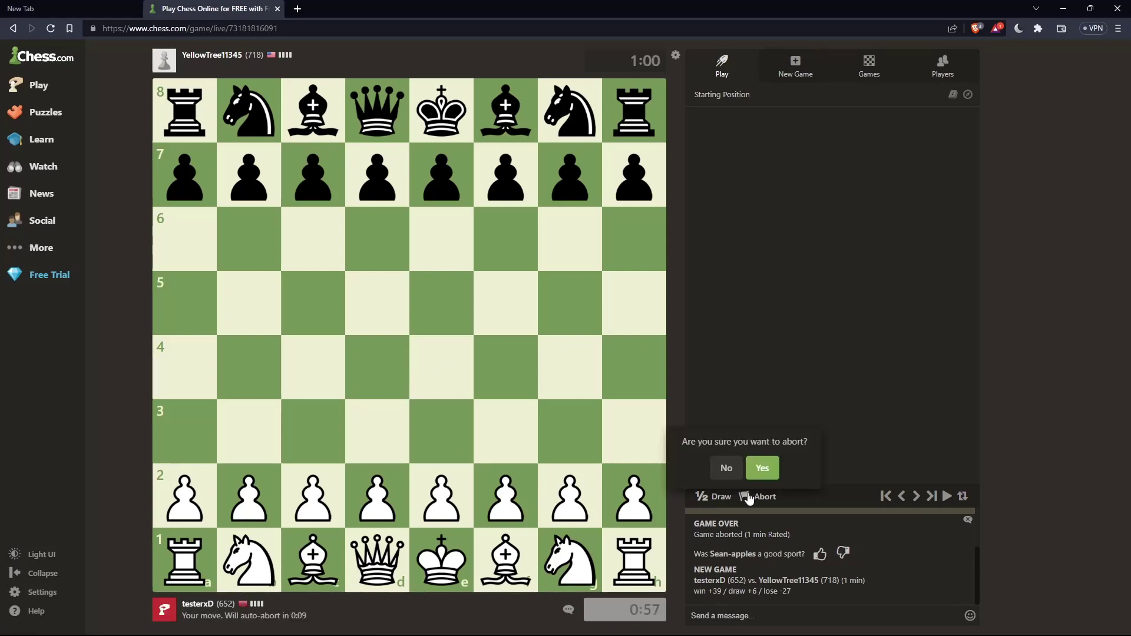
{"action": "left_click", "coordinate": [762, 467]}
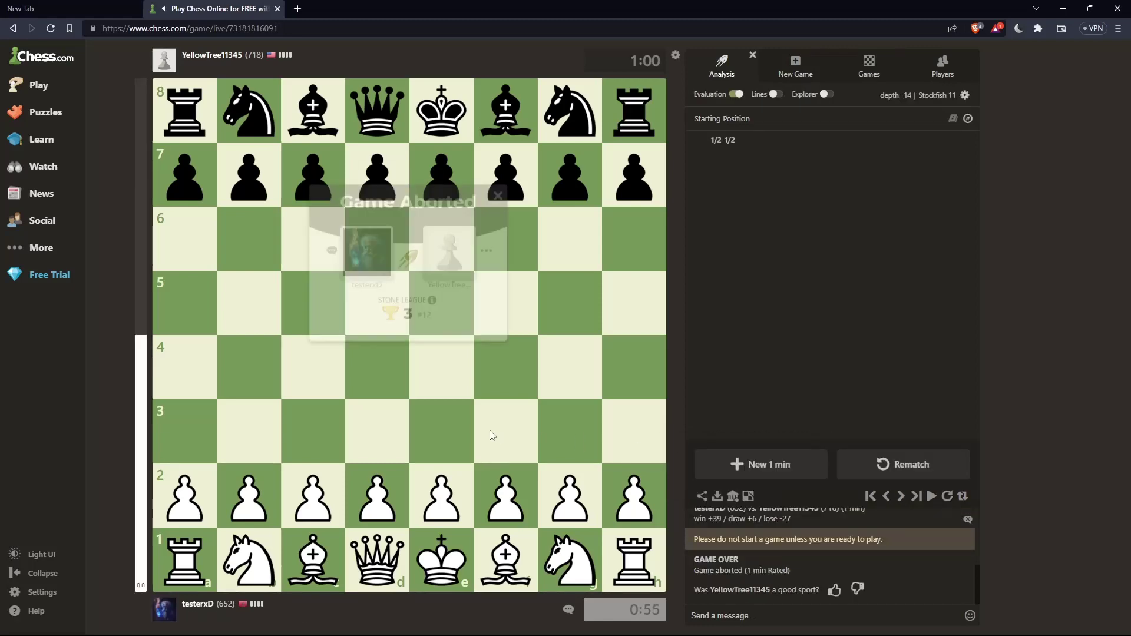